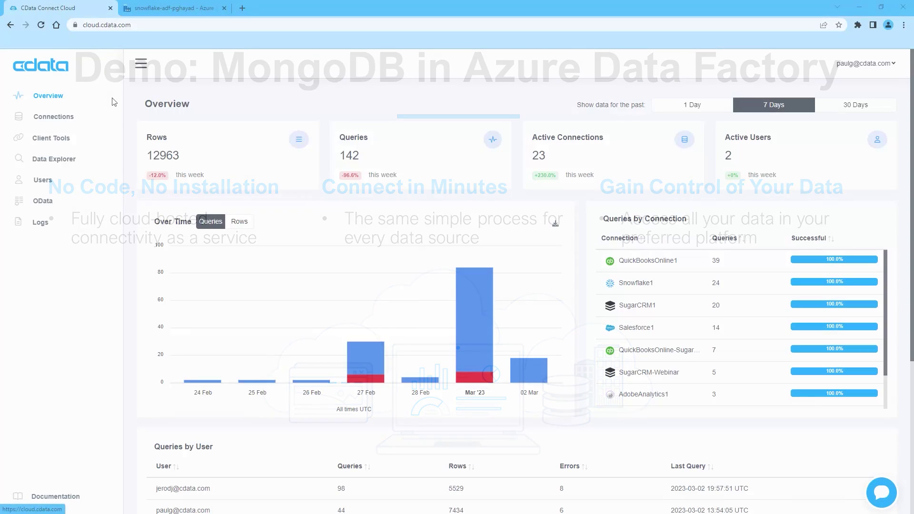
From the Connections page, start a new connection using the MongoDB data source
{"action": "left_click", "coordinate": [53, 117]}
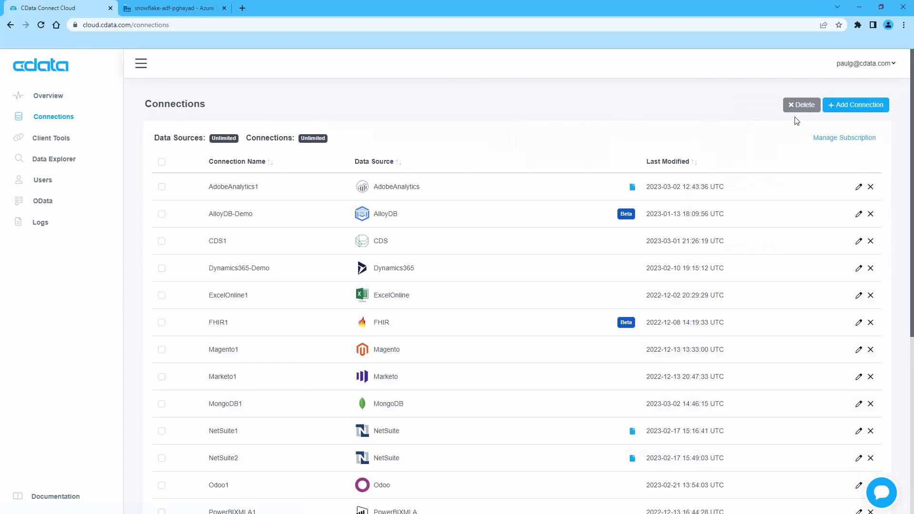
{"action": "left_click", "coordinate": [857, 105]}
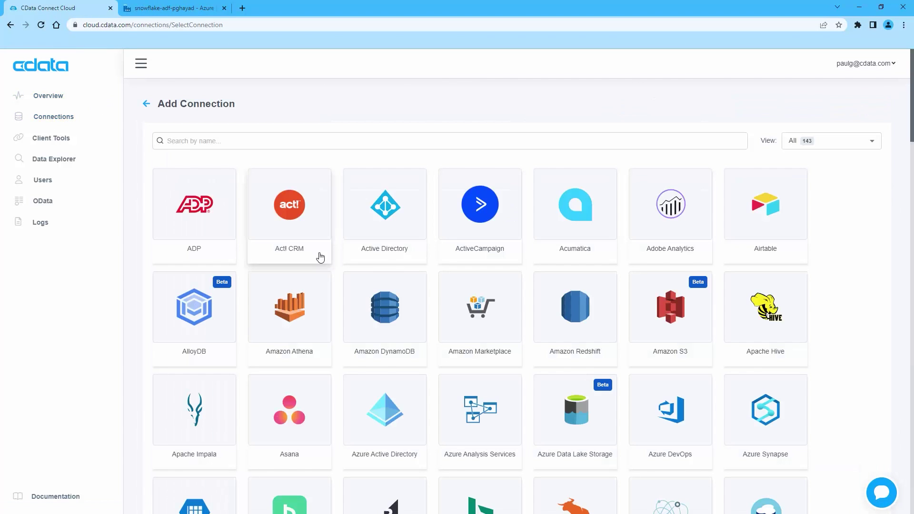
{"action": "type", "text": "mongo"}
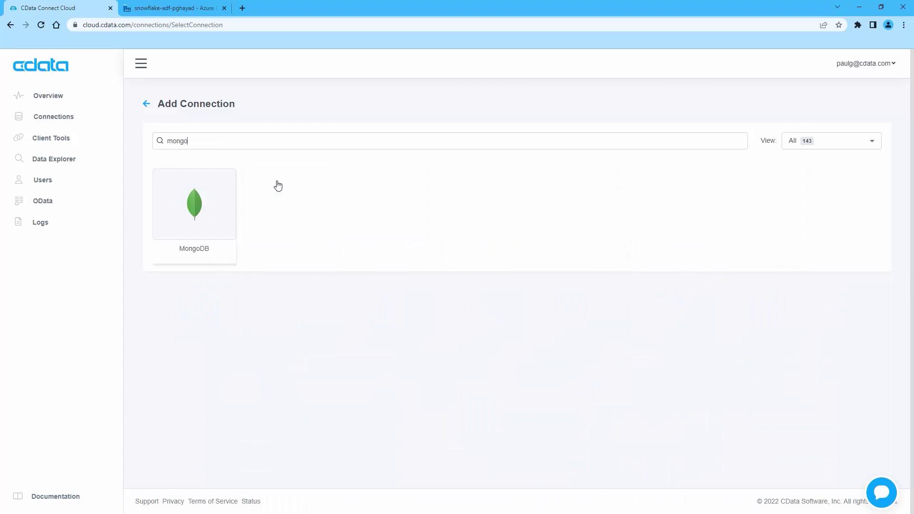
{"action": "left_click", "coordinate": [194, 207]}
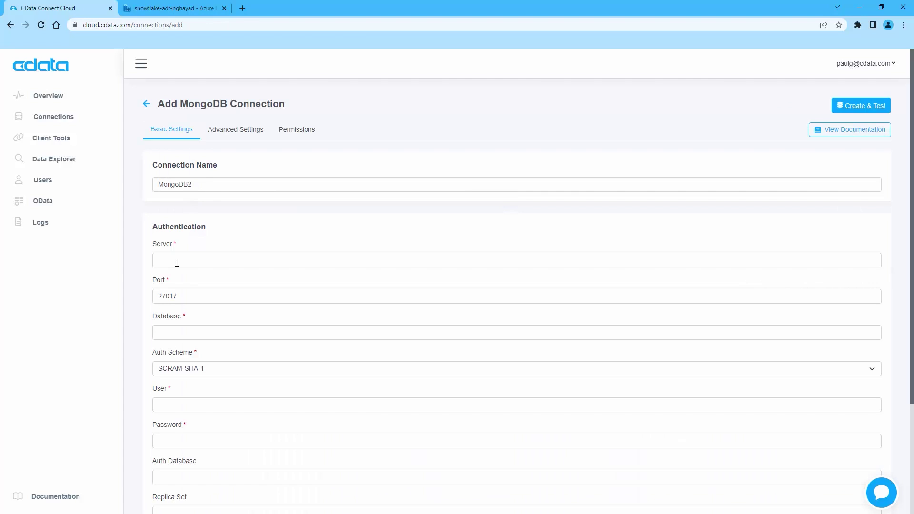
Name the connection MongoDB-ADF and paste in the cluster server address and sample_airbnb database
{"action": "left_click", "coordinate": [205, 185]}
{"action": "type", "text": "ADF"}
{"action": "key", "text": "Tab"}
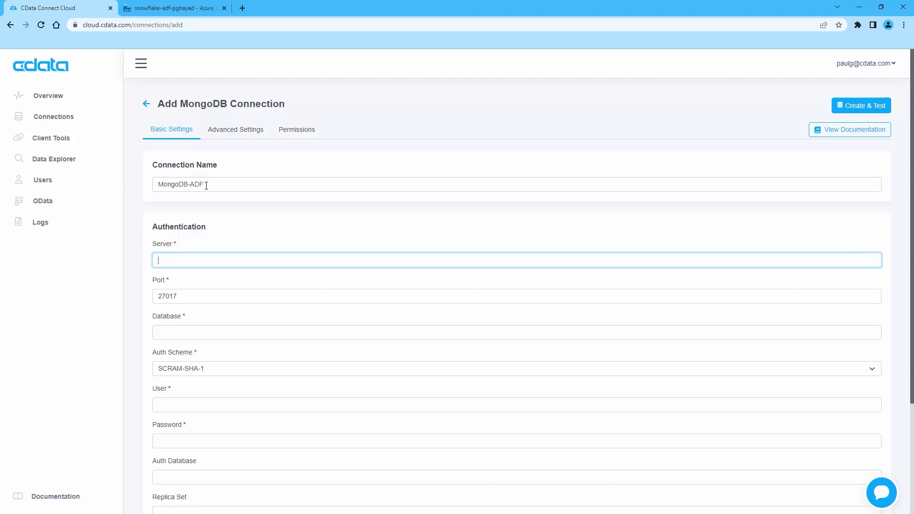
{"action": "right_click", "coordinate": [176, 261]}
{"action": "left_click", "coordinate": [197, 327]}
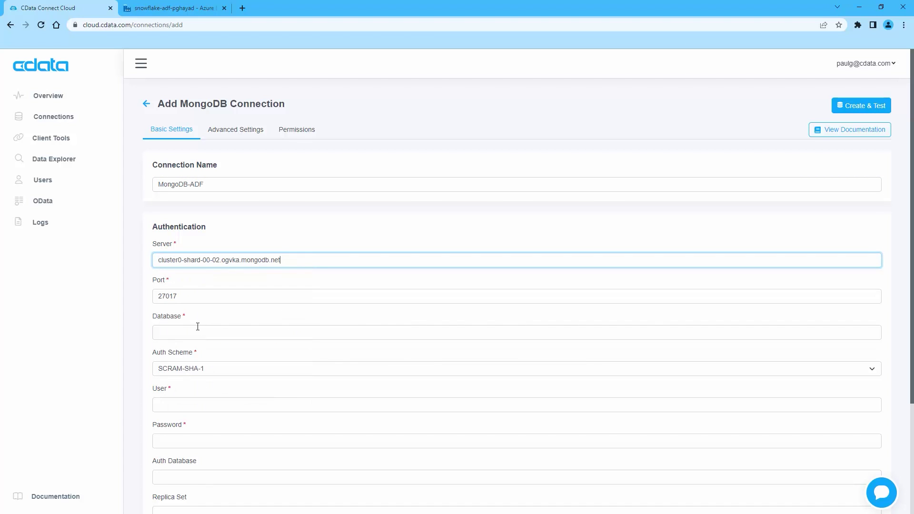
{"action": "left_click", "coordinate": [457, 229]}
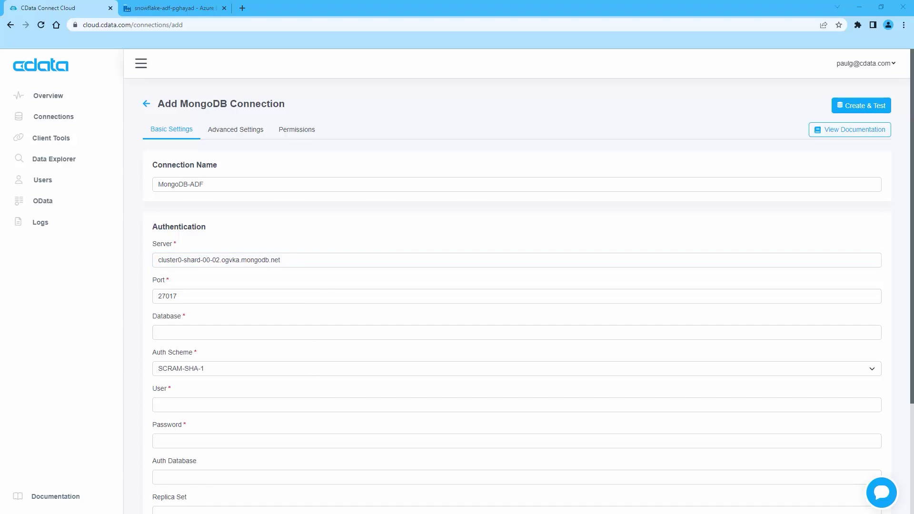
{"action": "right_click", "coordinate": [177, 331]}
{"action": "left_click", "coordinate": [206, 392]}
Enter user admin, the password and auth database admin, then create and test the connection
{"action": "left_click", "coordinate": [457, 236]}
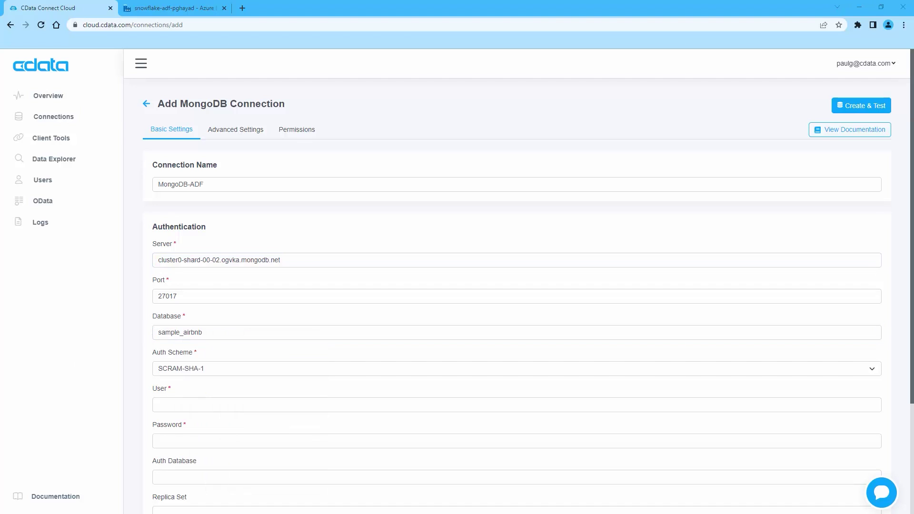
{"action": "right_click", "coordinate": [183, 405]}
{"action": "left_click", "coordinate": [207, 326]}
{"action": "right_click", "coordinate": [177, 441]}
{"action": "left_click", "coordinate": [214, 357]}
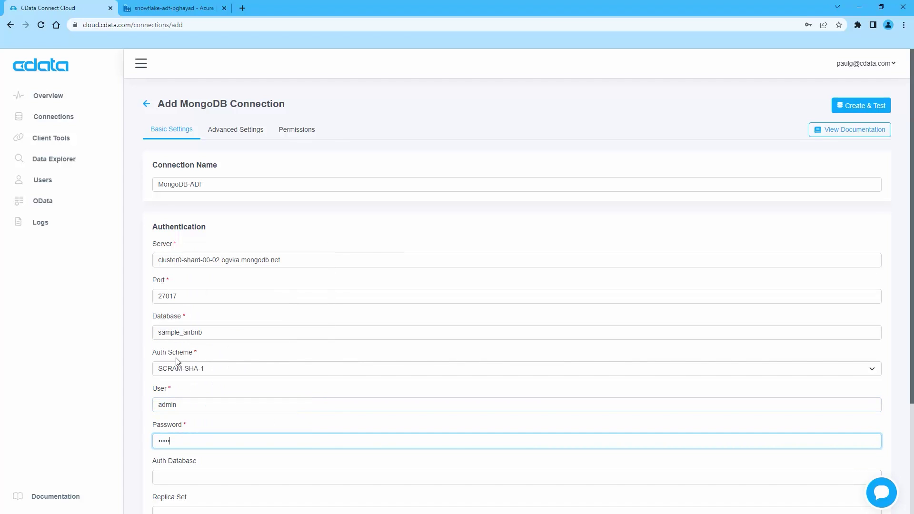
{"action": "left_click", "coordinate": [177, 477]}
{"action": "right_click", "coordinate": [177, 476]}
{"action": "left_click", "coordinate": [204, 412]}
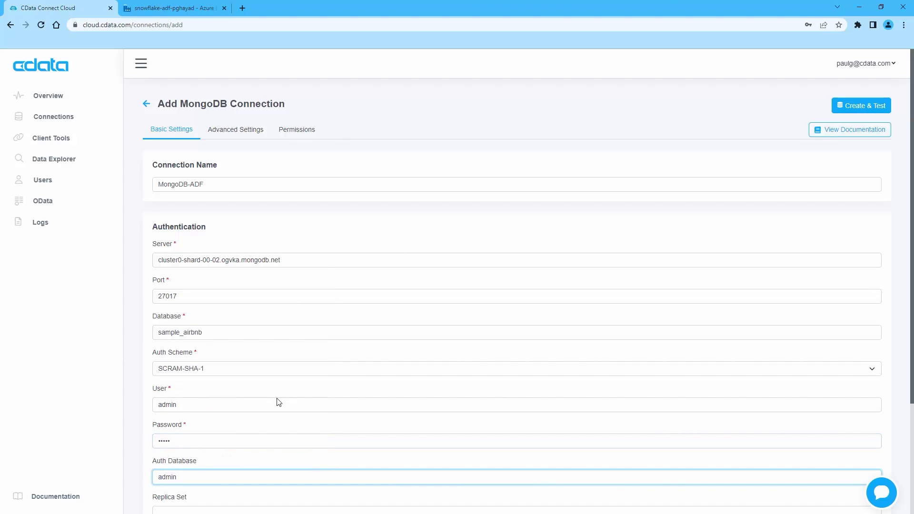
{"action": "left_click", "coordinate": [861, 106]}
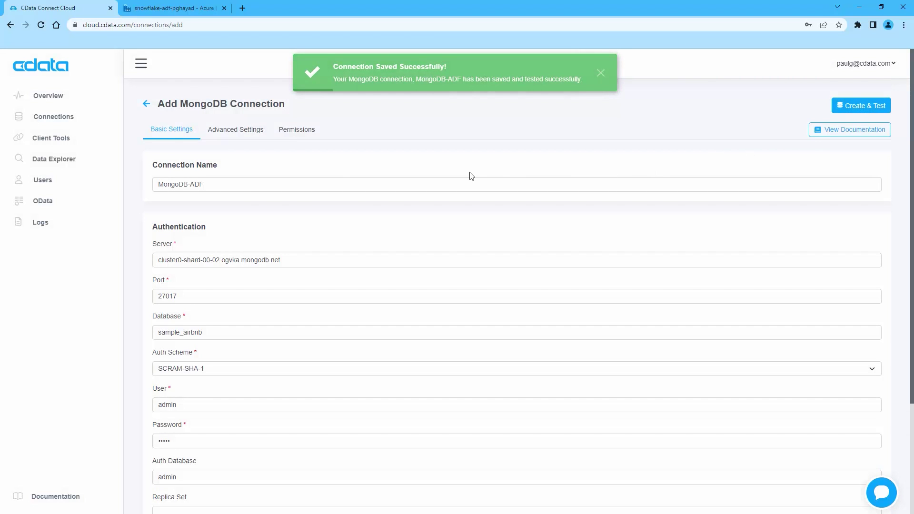
Show Azure Data Factory's connection details under Client Tools and copy server name tds.cdata.com,14333
{"action": "left_click", "coordinate": [51, 138]}
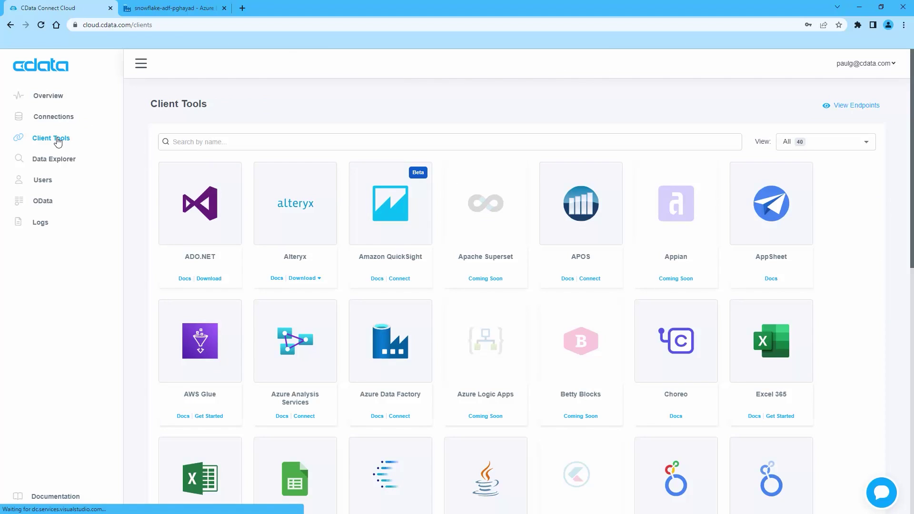
{"action": "type", "text": "azure"}
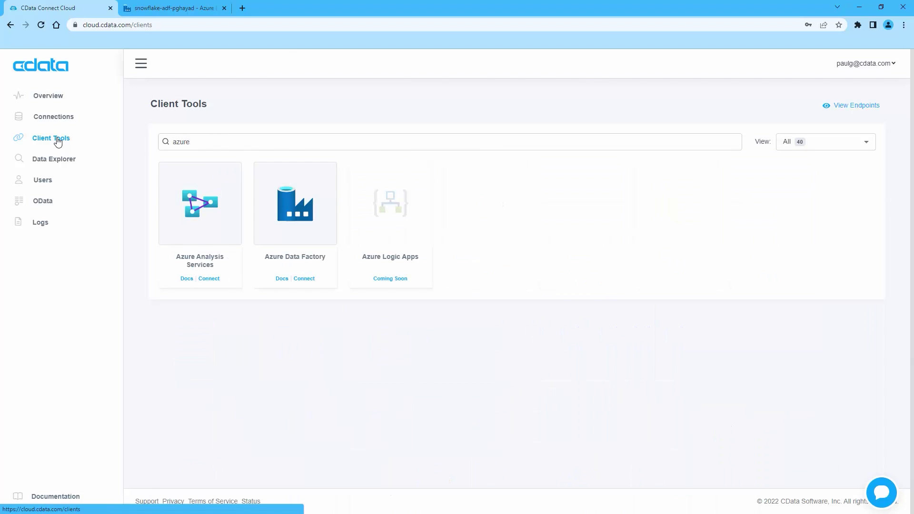
{"action": "left_click", "coordinate": [304, 279]}
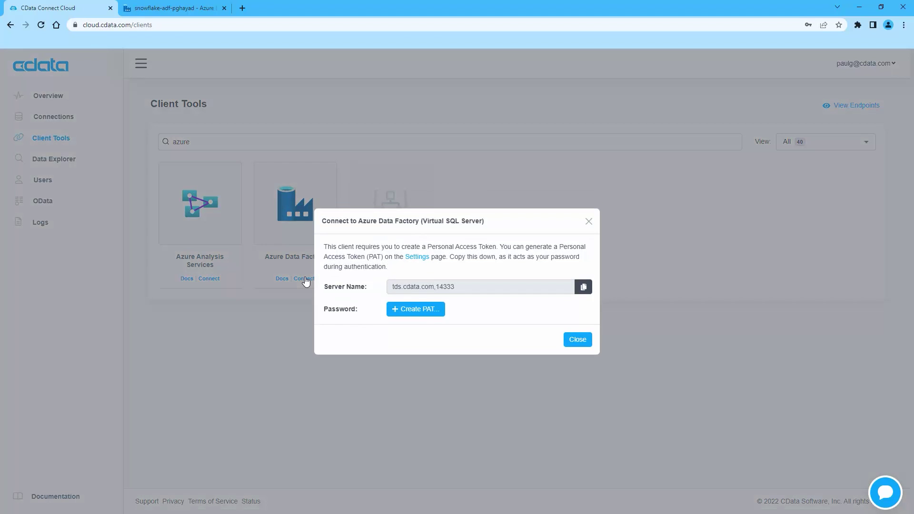
{"action": "left_click", "coordinate": [584, 286]}
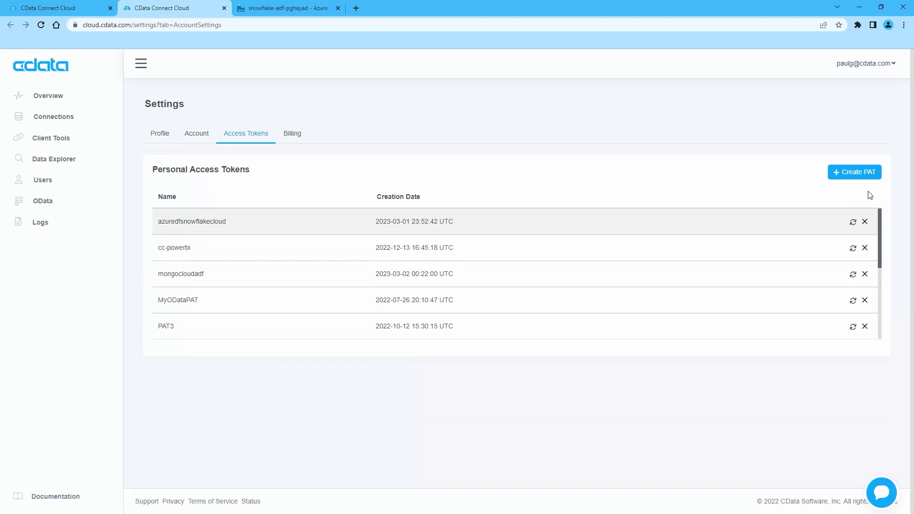
Create a personal access token named Mongo-ADF and copy its token value
{"action": "left_click", "coordinate": [858, 172]}
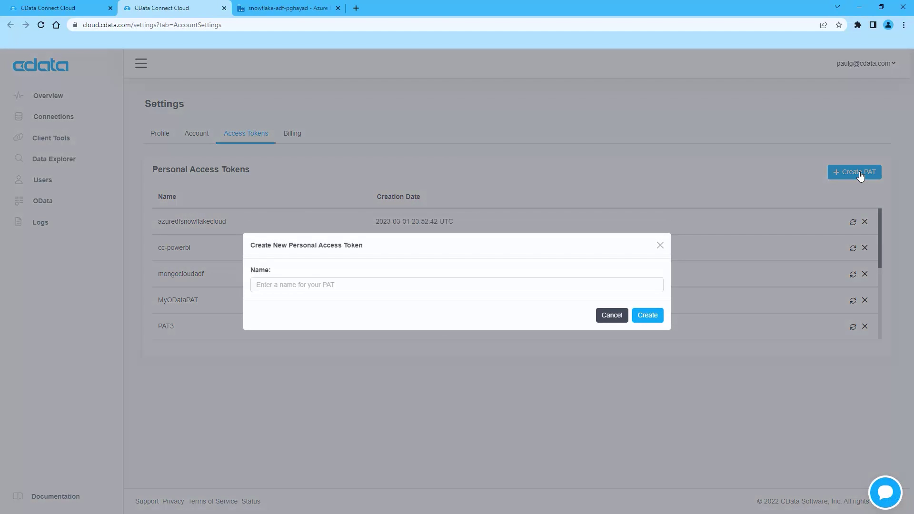
{"action": "left_click", "coordinate": [312, 285]}
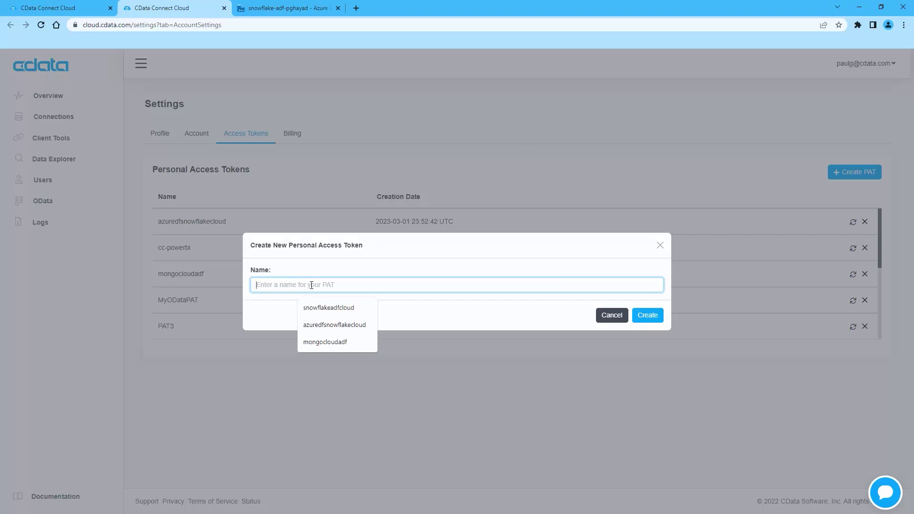
{"action": "type", "text": "Mongo-ADF"}
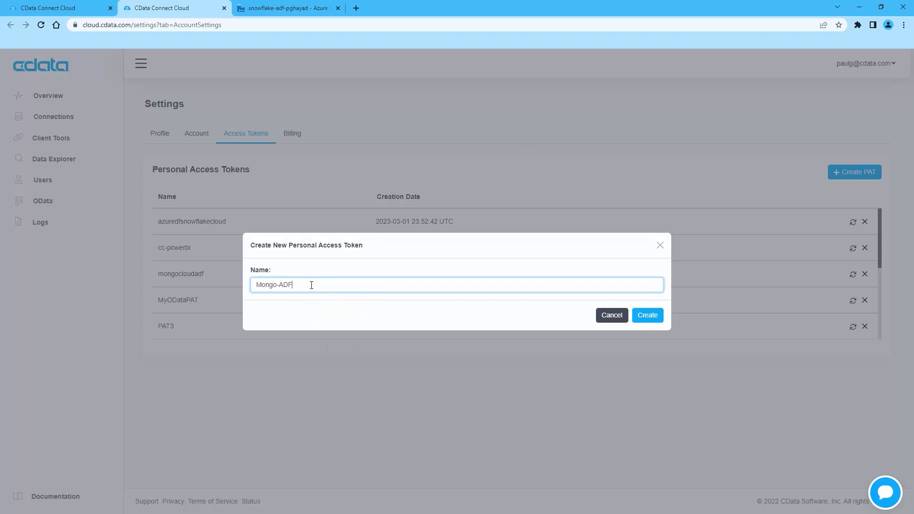
{"action": "left_click", "coordinate": [647, 315]}
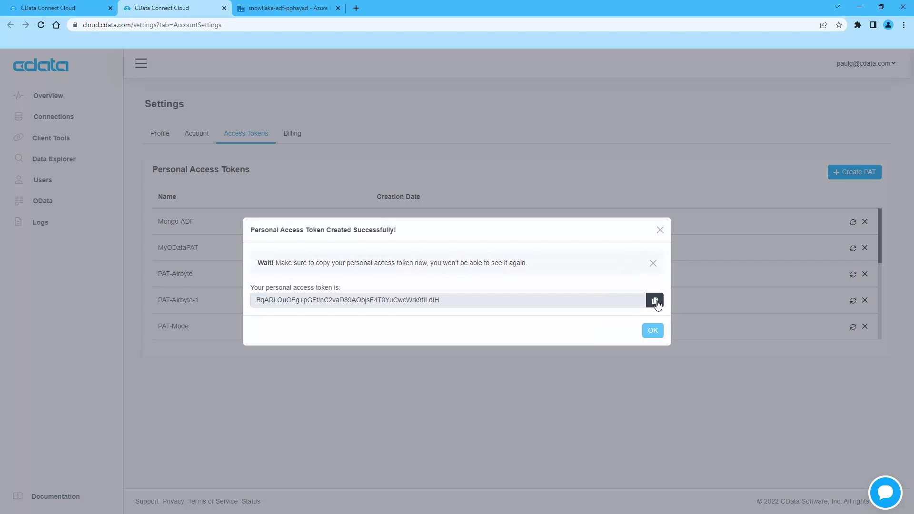
{"action": "left_click", "coordinate": [654, 300]}
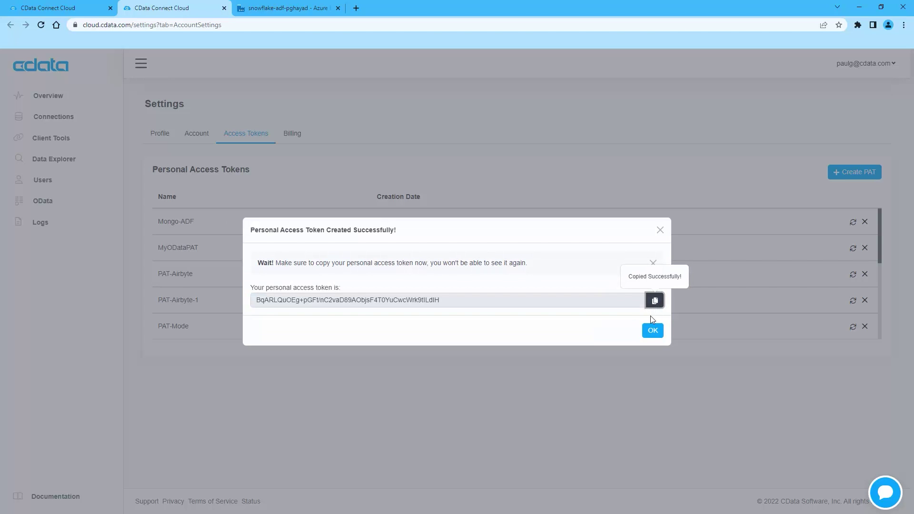
{"action": "left_click", "coordinate": [653, 330]}
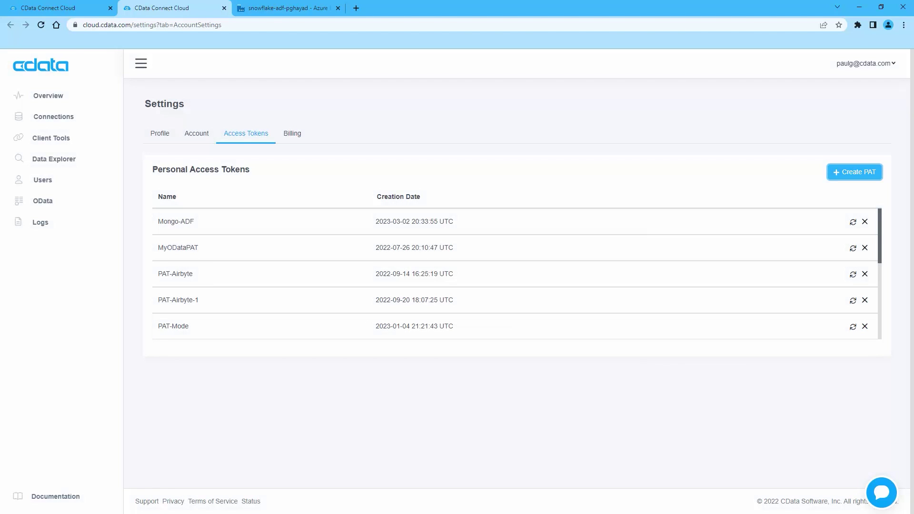
{"action": "left_click", "coordinate": [288, 7]}
Start a new SQL Server dataset in Data Factory and name it MongoDBADF
{"action": "left_click", "coordinate": [151, 129]}
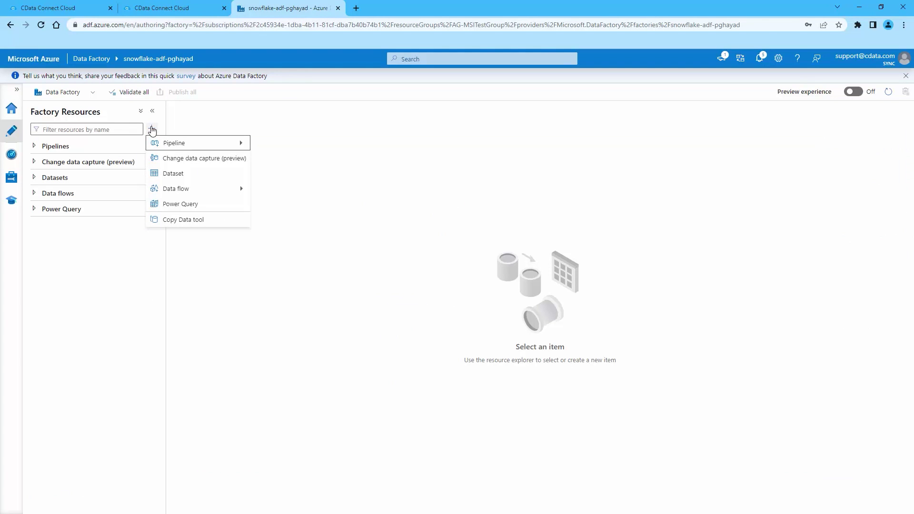
{"action": "left_click", "coordinate": [173, 174]}
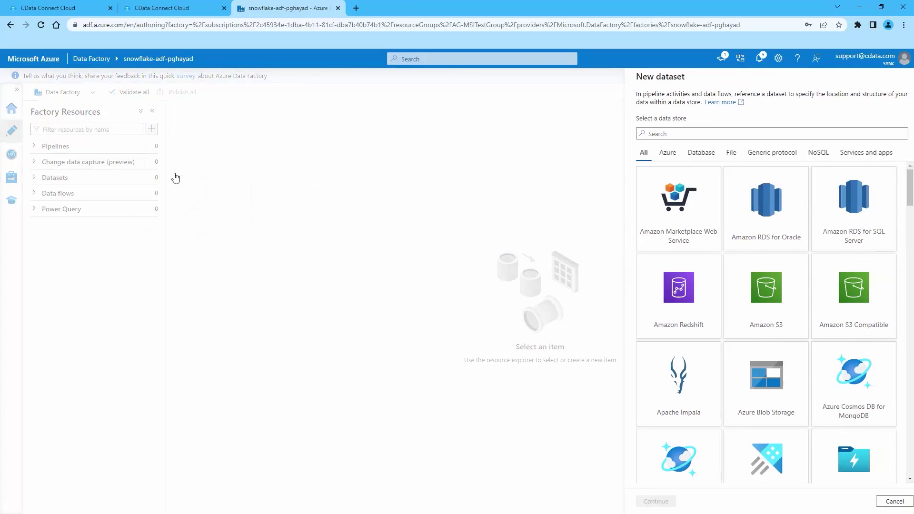
{"action": "type", "text": "sql s"}
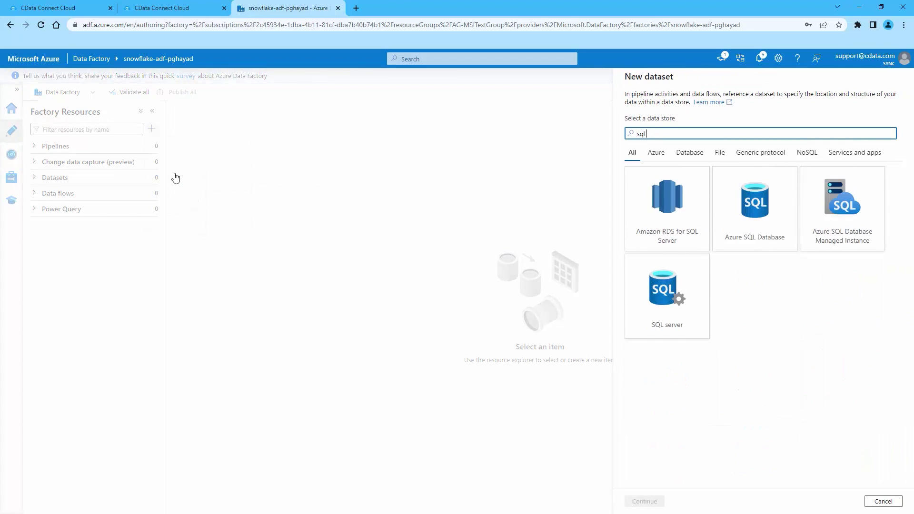
{"action": "left_click", "coordinate": [755, 208]}
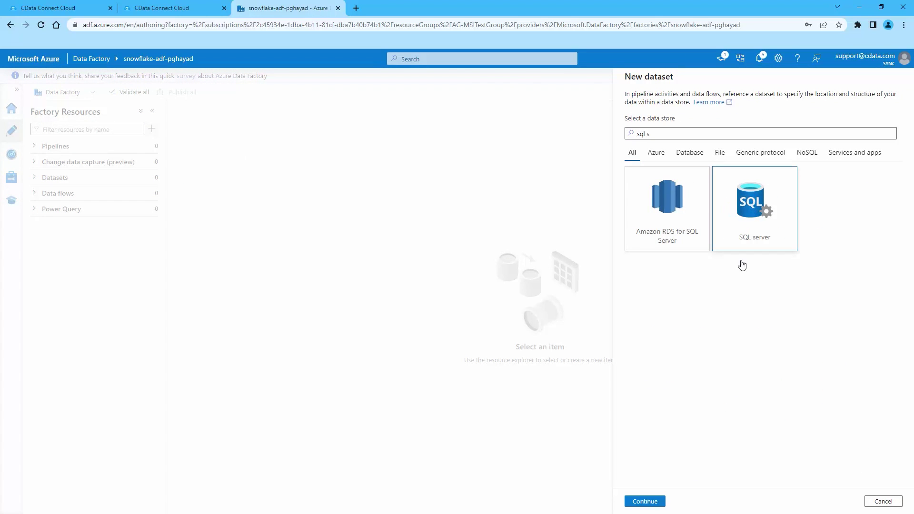
{"action": "left_click", "coordinate": [644, 502]}
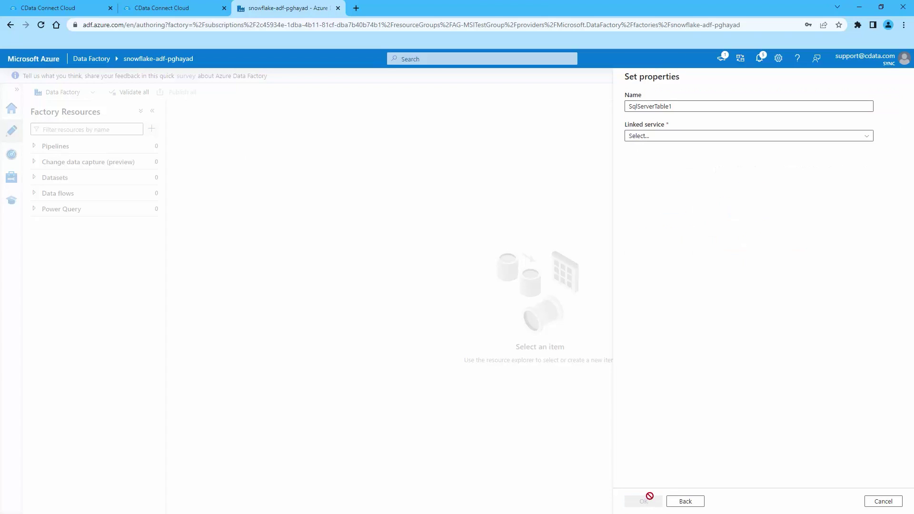
{"action": "double_click", "coordinate": [652, 106]}
{"action": "type", "text": "MongoDB"}
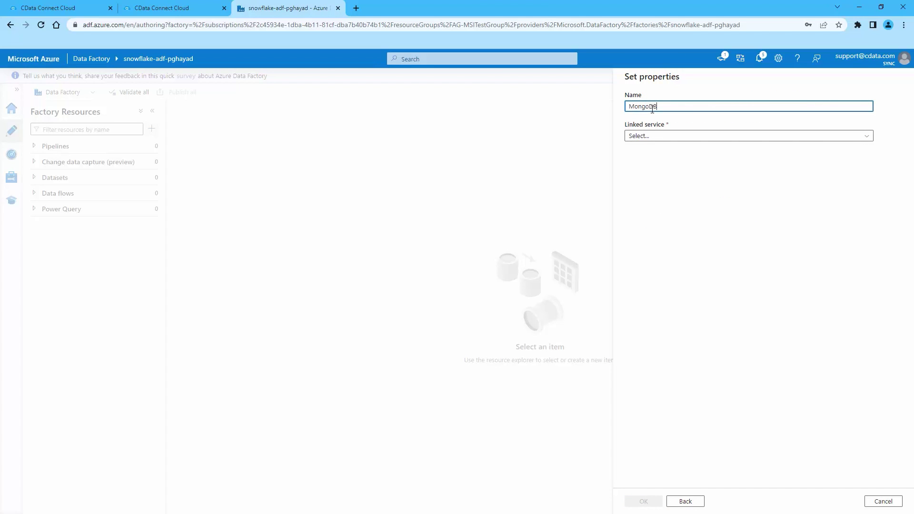
{"action": "type", "text": "ADF"}
{"action": "left_click", "coordinate": [659, 136]}
Create linked service MongoDBADF for tds.cdata.com,14333, database MongoDB-ADF, with user name and password
{"action": "left_click", "coordinate": [648, 180]}
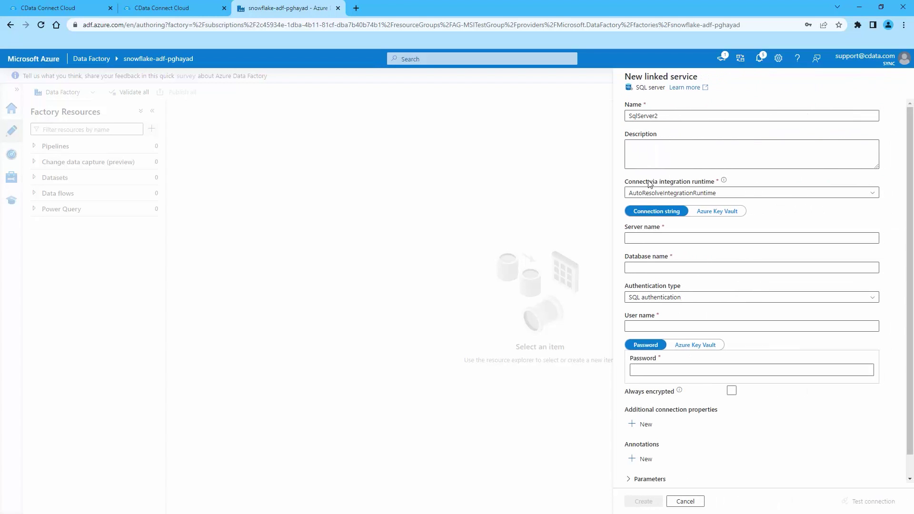
{"action": "double_click", "coordinate": [663, 116]}
{"action": "type", "text": "MongoDB"}
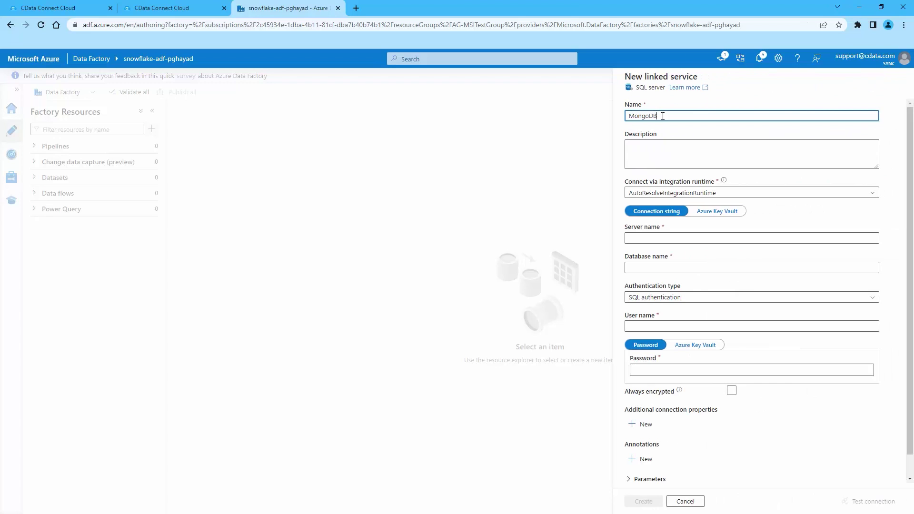
{"action": "type", "text": "ADF"}
{"action": "left_click", "coordinate": [718, 236]}
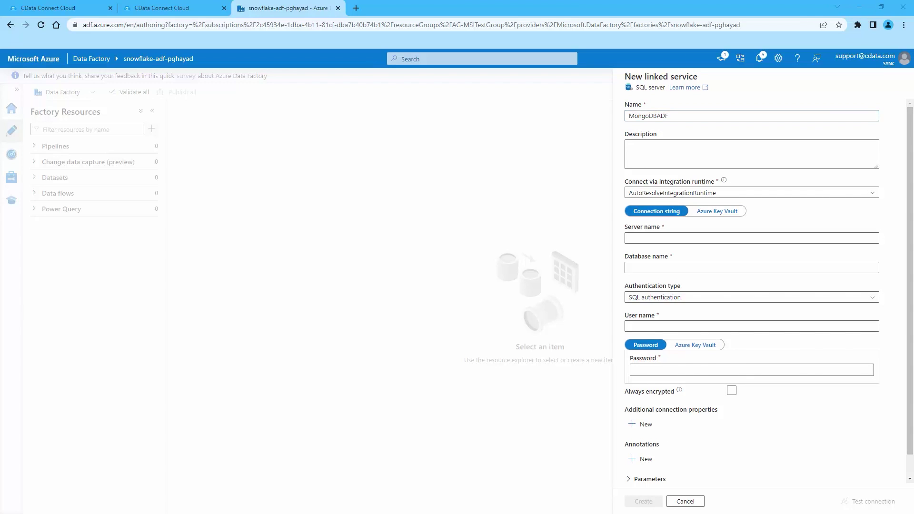
{"action": "left_click", "coordinate": [717, 237]}
{"action": "type", "text": "tds.cdata.com,14333"}
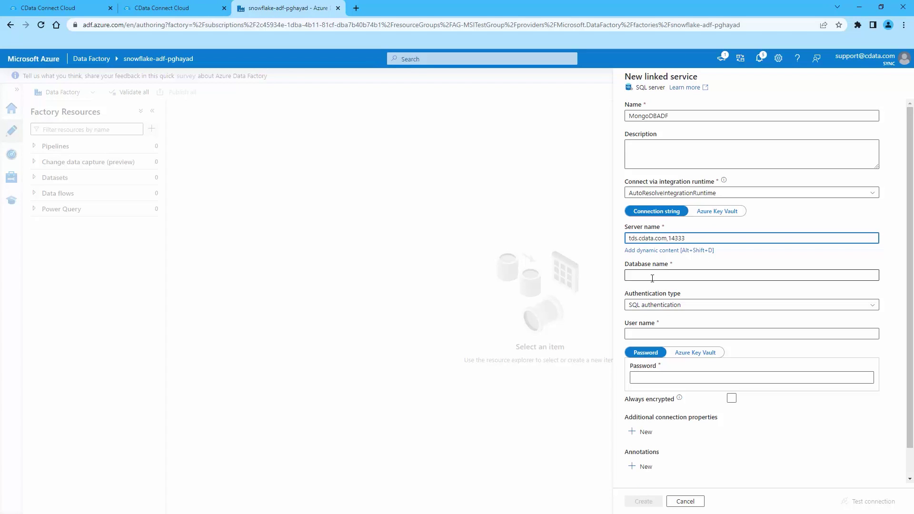
{"action": "left_click", "coordinate": [652, 277]}
{"action": "type", "text": "MongoDB-ADF"}
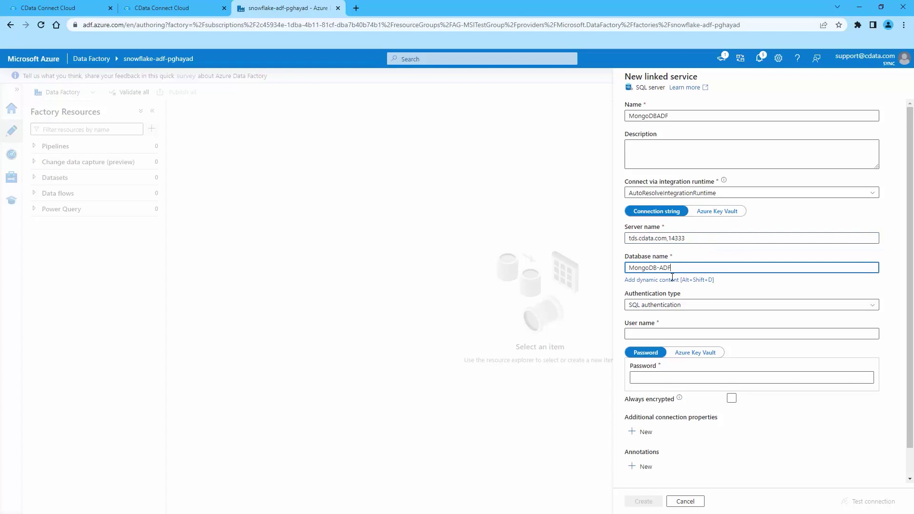
{"action": "left_click", "coordinate": [651, 333]}
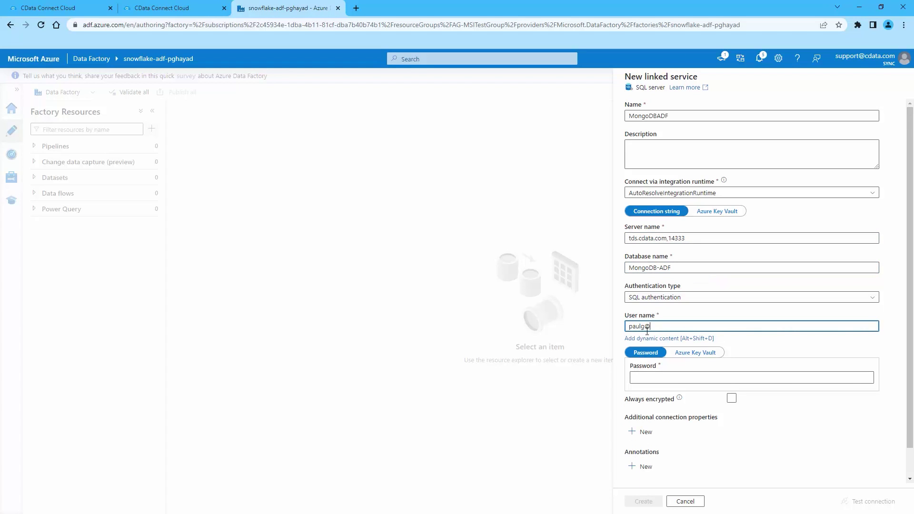
{"action": "left_click", "coordinate": [653, 377]}
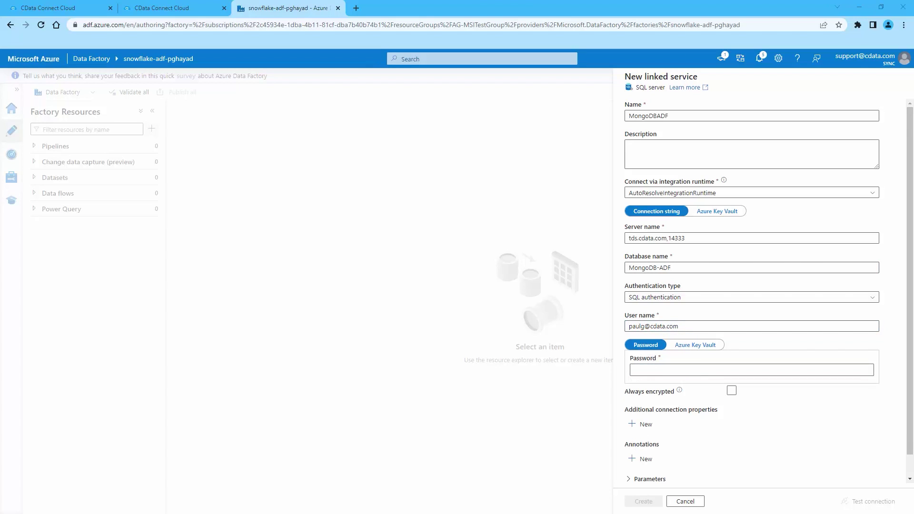
{"action": "left_click", "coordinate": [684, 371]}
{"action": "key", "text": "ctrl+v"}
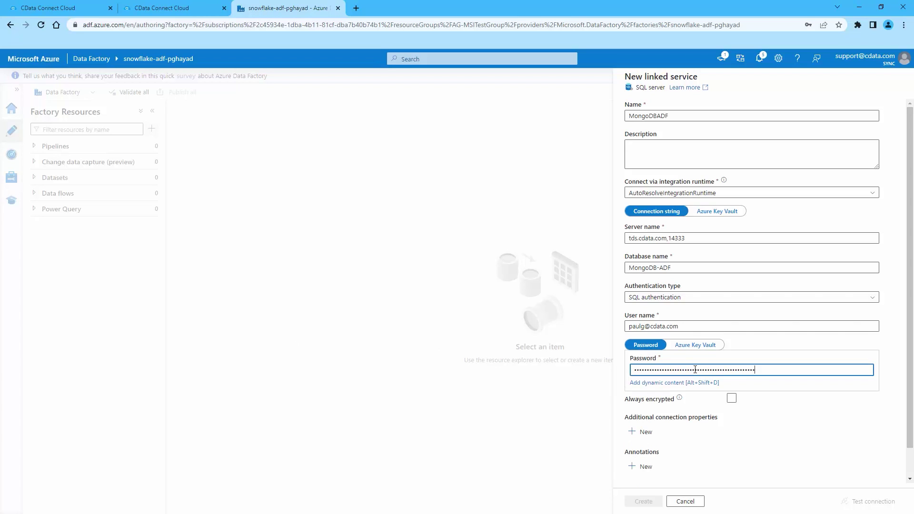
{"action": "left_click", "coordinate": [643, 501]}
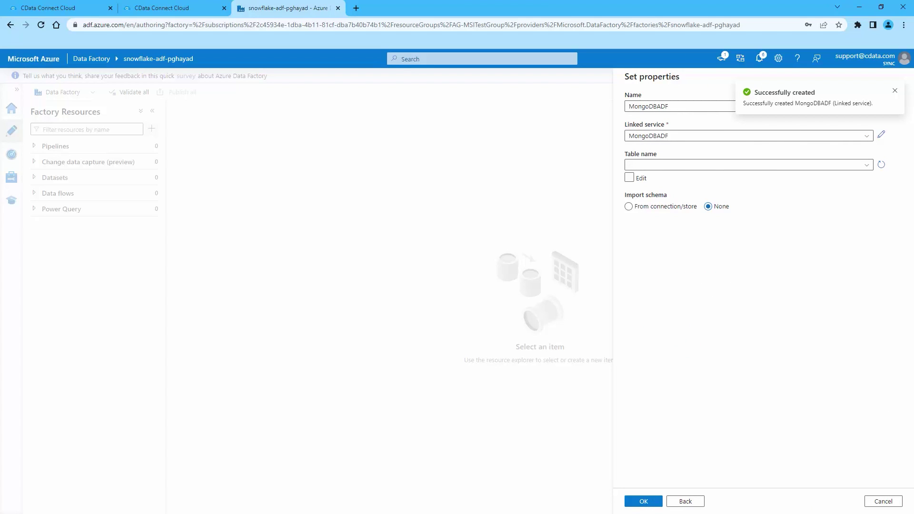
Point the dataset at table sample_airbnb.listingsAndReviews, importing its schema from the connection
{"action": "left_click", "coordinate": [866, 166]}
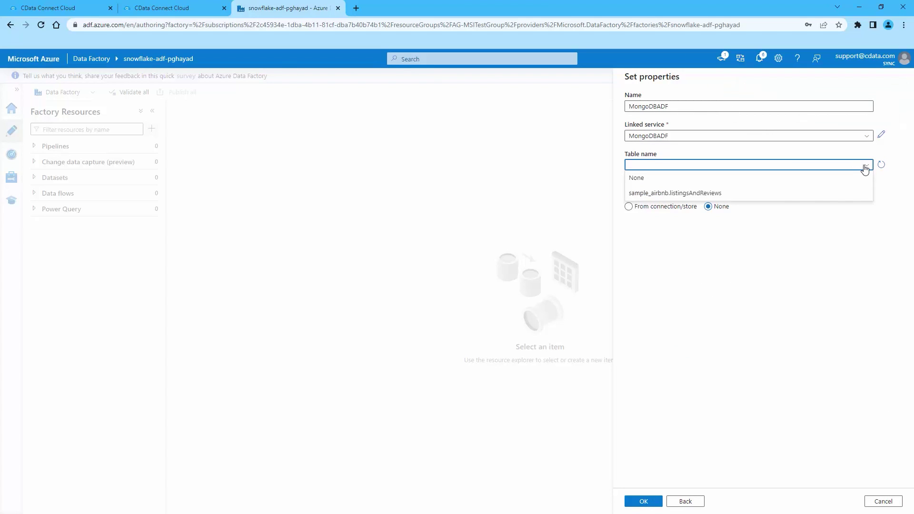
{"action": "left_click", "coordinate": [707, 193]}
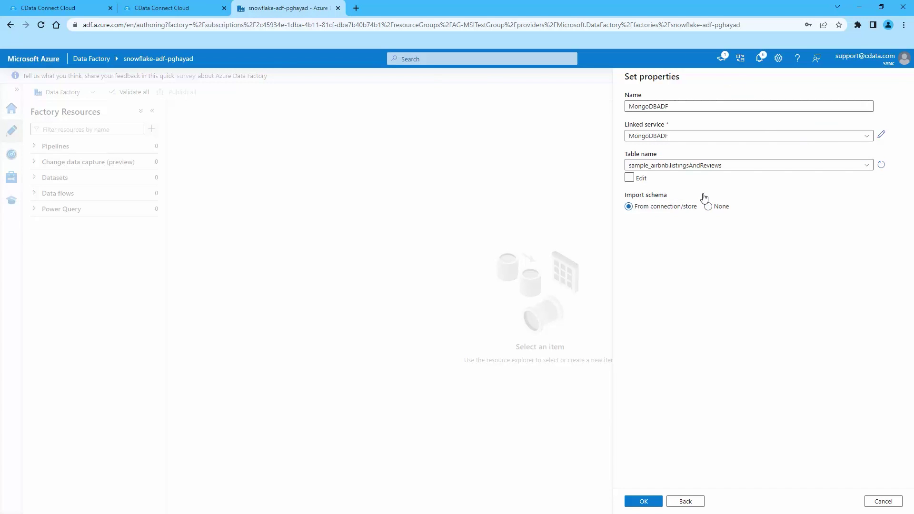
{"action": "left_click", "coordinate": [644, 501]}
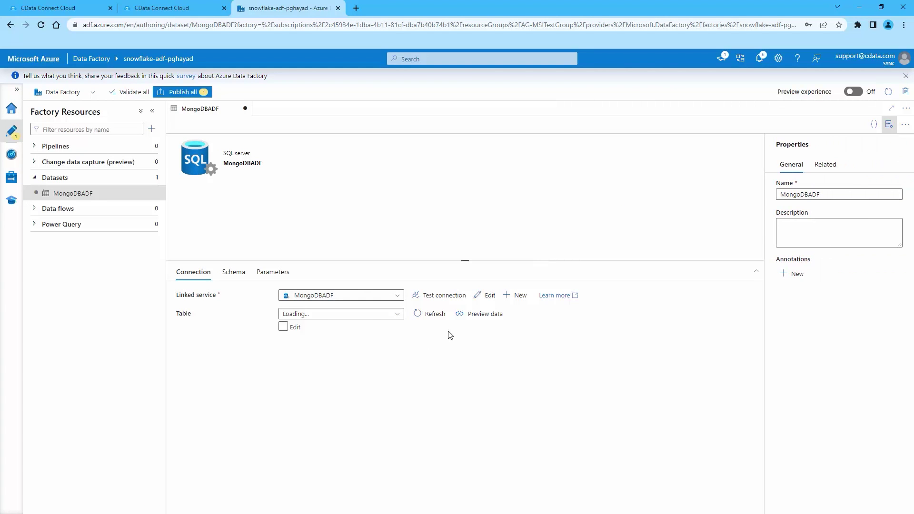
Load the data preview showing Airbnb listing rows from the MongoDBADF dataset
{"action": "left_click", "coordinate": [477, 315]}
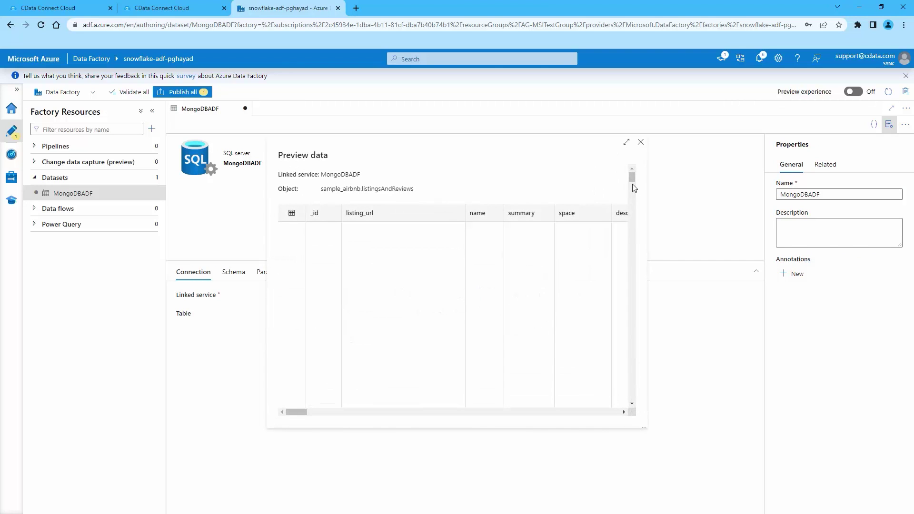
{"action": "left_click_drag", "start_coordinate": [633, 176], "coordinate": [633, 216]}
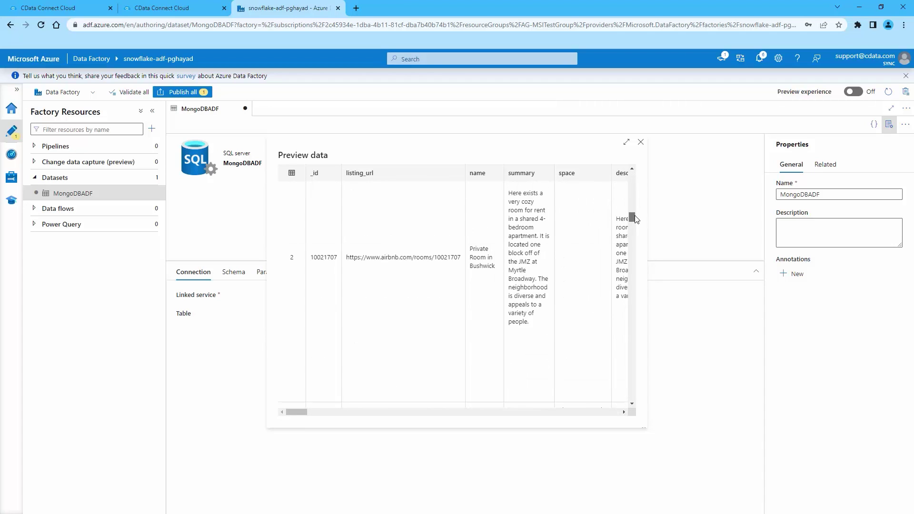